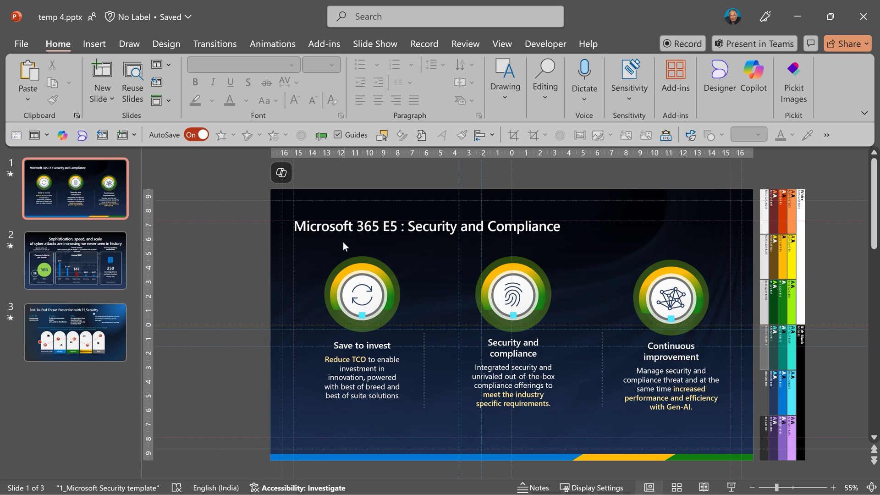
pyautogui.scroll(-1, 412, 289)
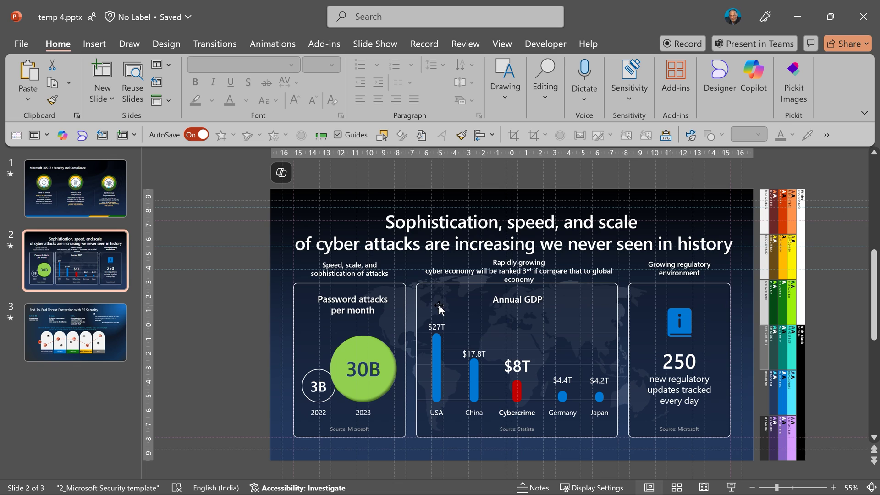
# - Select slide 3, the End-To-End Threat Protection slide
pyautogui.click(113, 330)
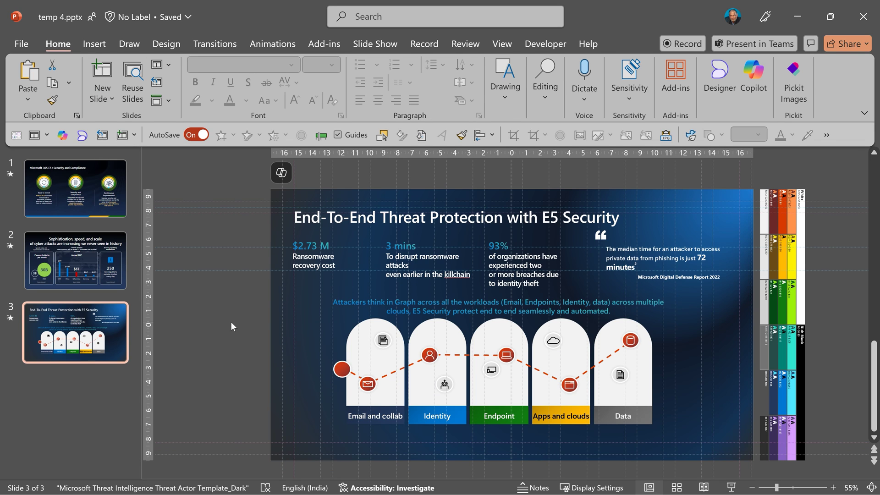
# - Delete all guides with the add-in's Delete All Guides command and confirm
pyautogui.click(327, 48)
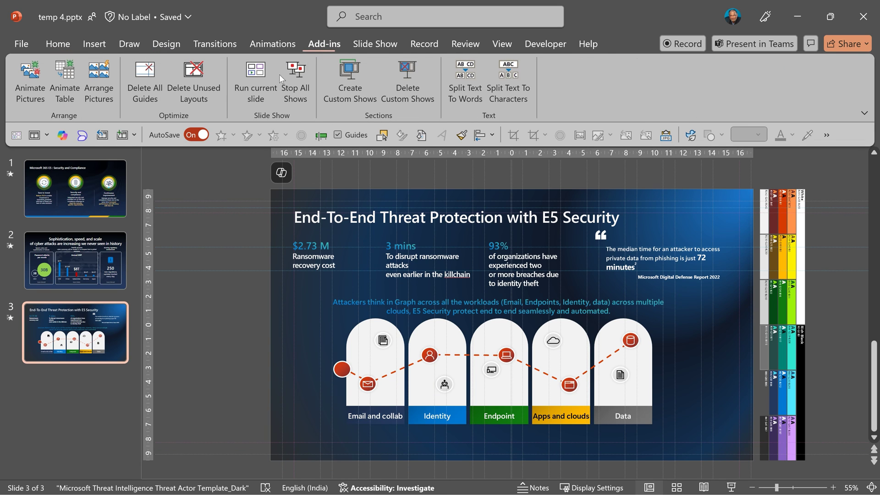
pyautogui.click(153, 99)
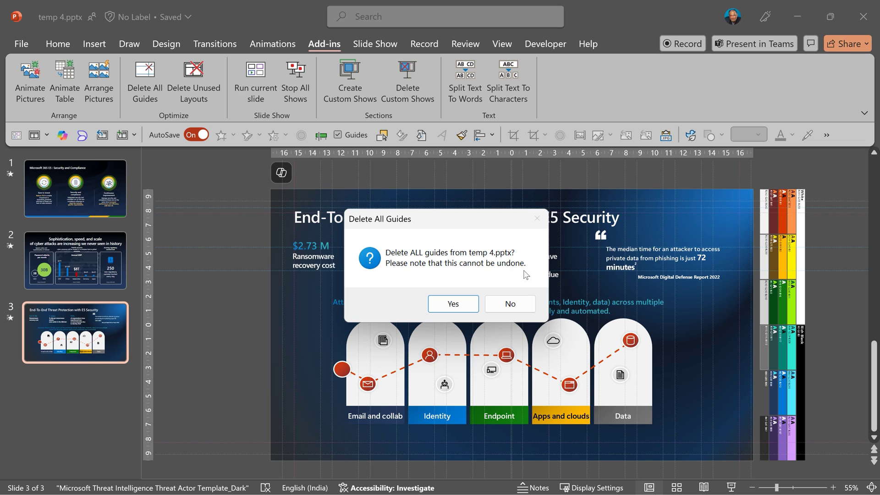
pyautogui.click(466, 300)
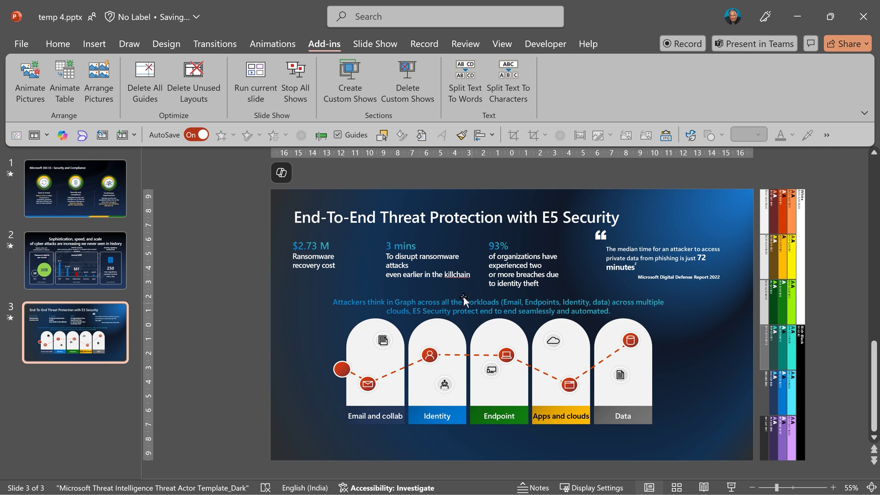
# - On slide 2, show guides and drag the horizontal guide up beneath the title
pyautogui.press('pageup')
pyautogui.click(358, 140)
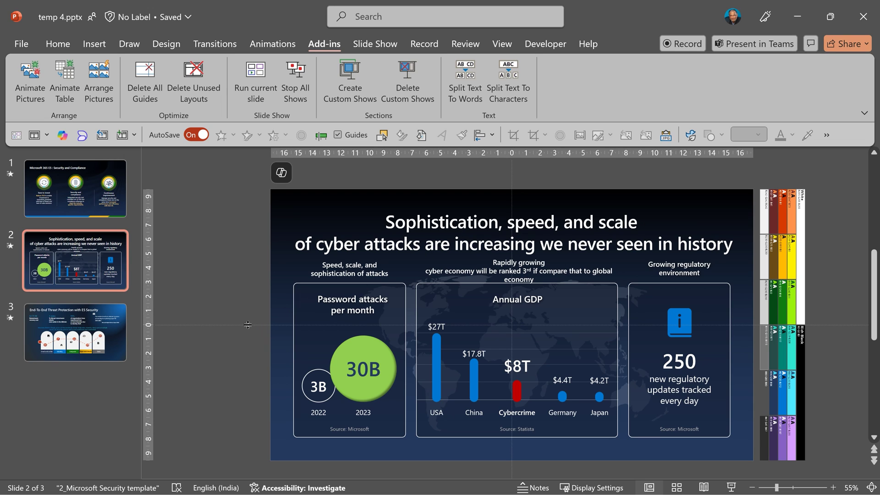
pyautogui.moveTo(248, 324); pyautogui.dragTo(244, 231)
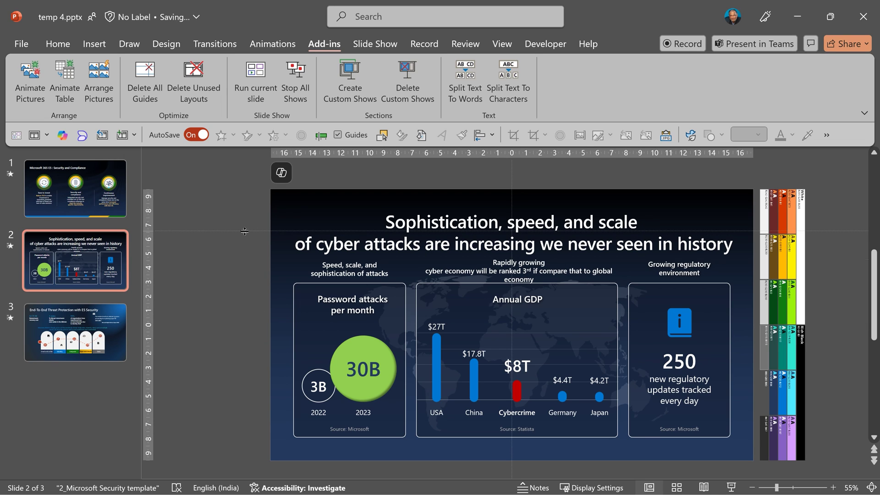